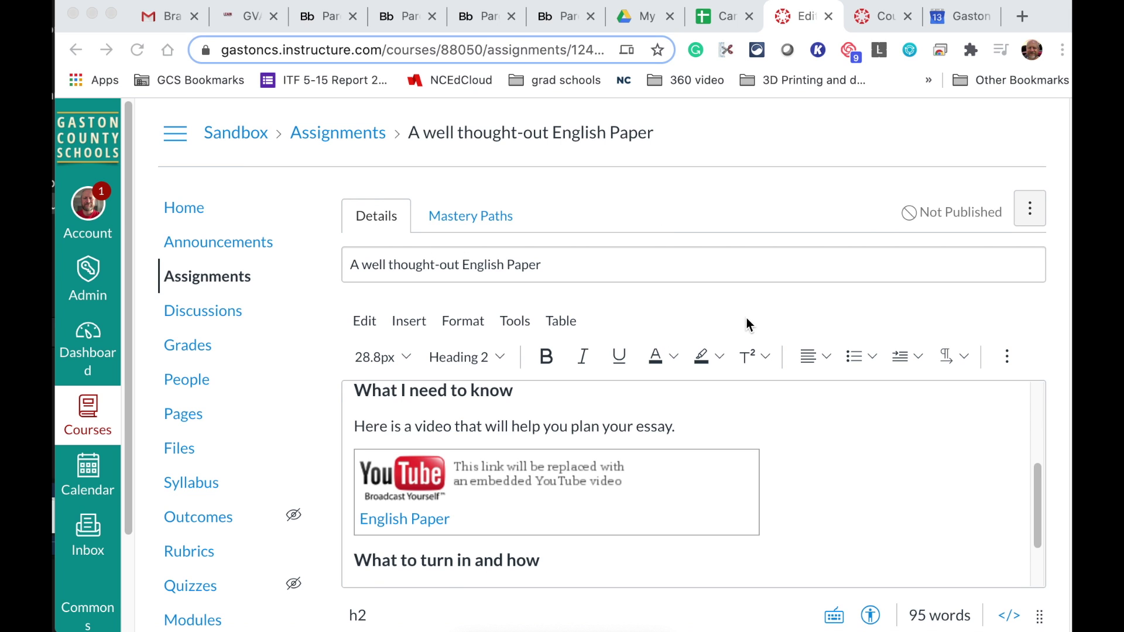
# Set the English Paper assignment's due date to August 28 in the Assign section.
pyautogui.scroll(5, 585, 422)
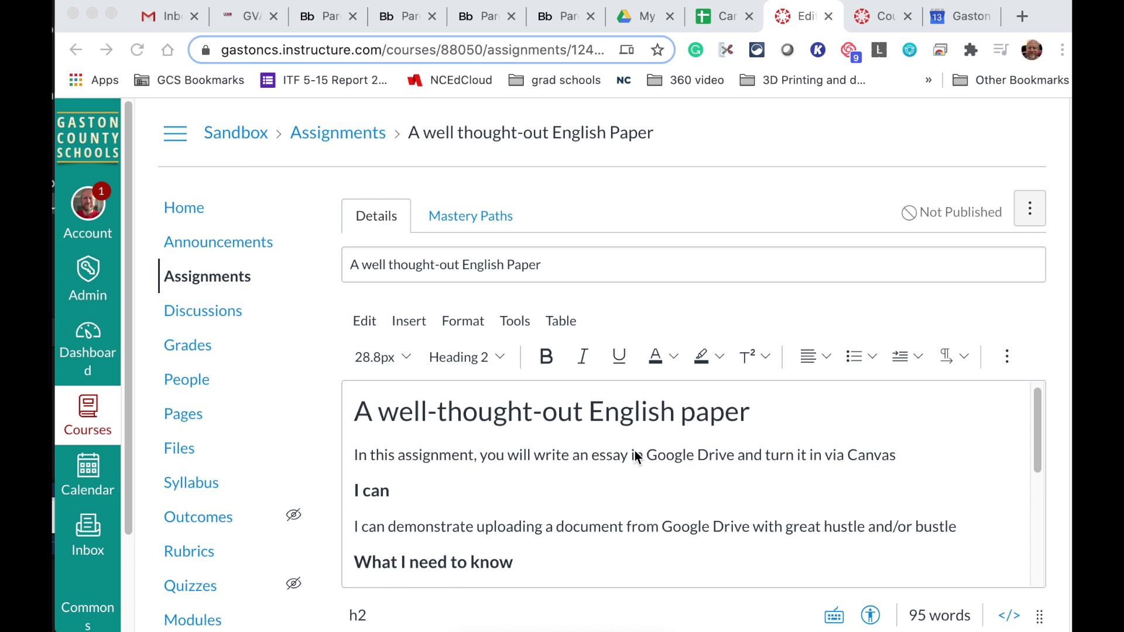
pyautogui.scroll(-3, 636, 455)
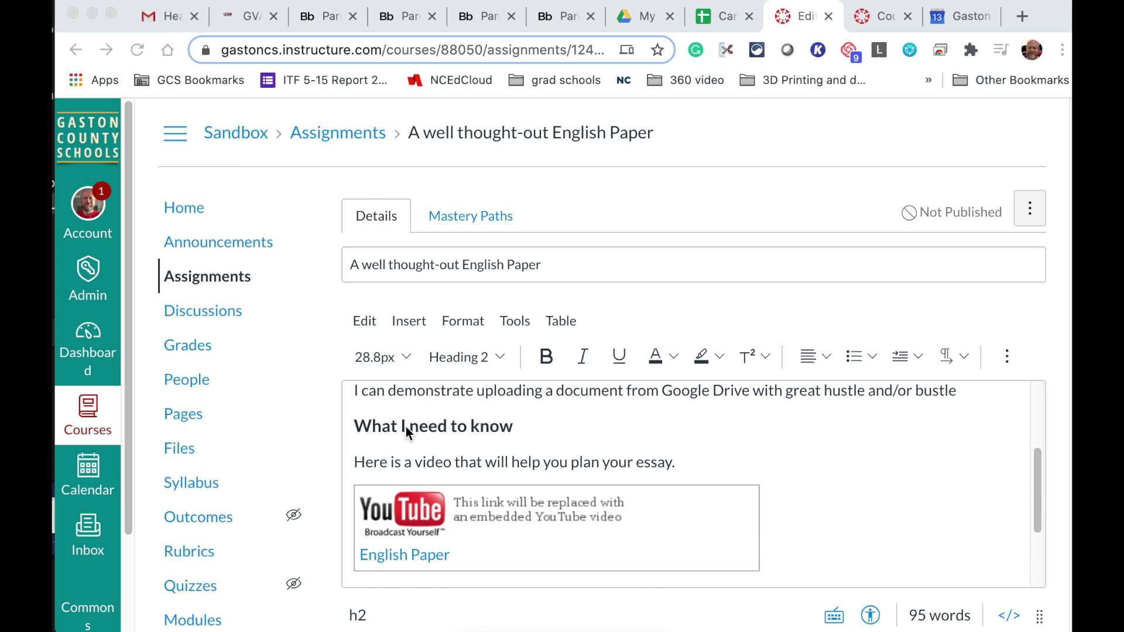
pyautogui.scroll(-2, 551, 455)
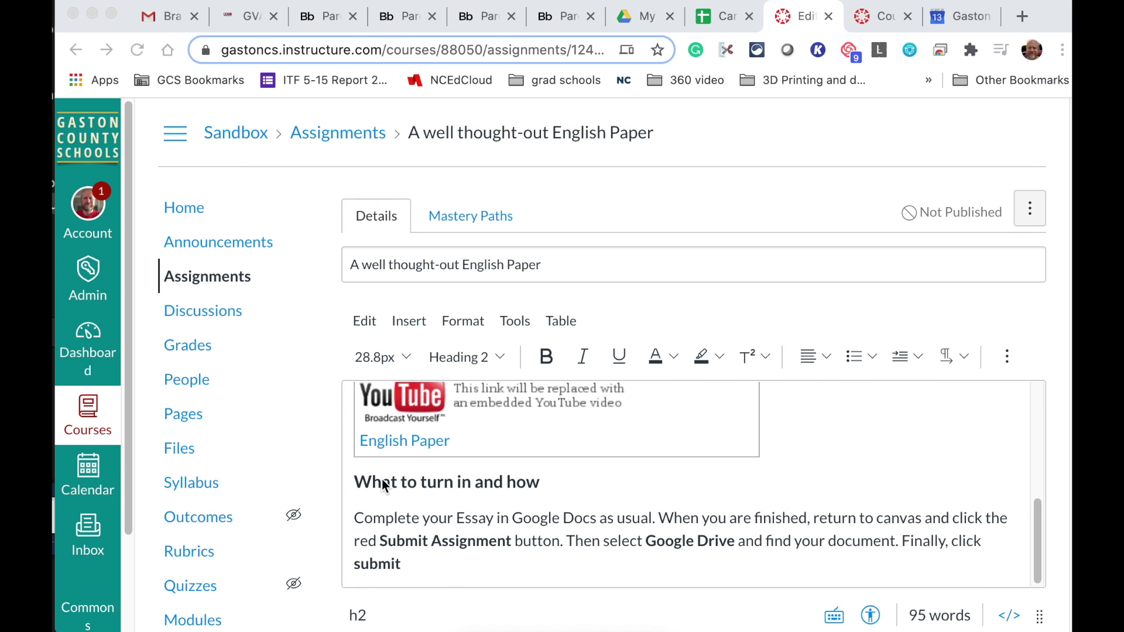
pyautogui.scroll(-2, 806, 497)
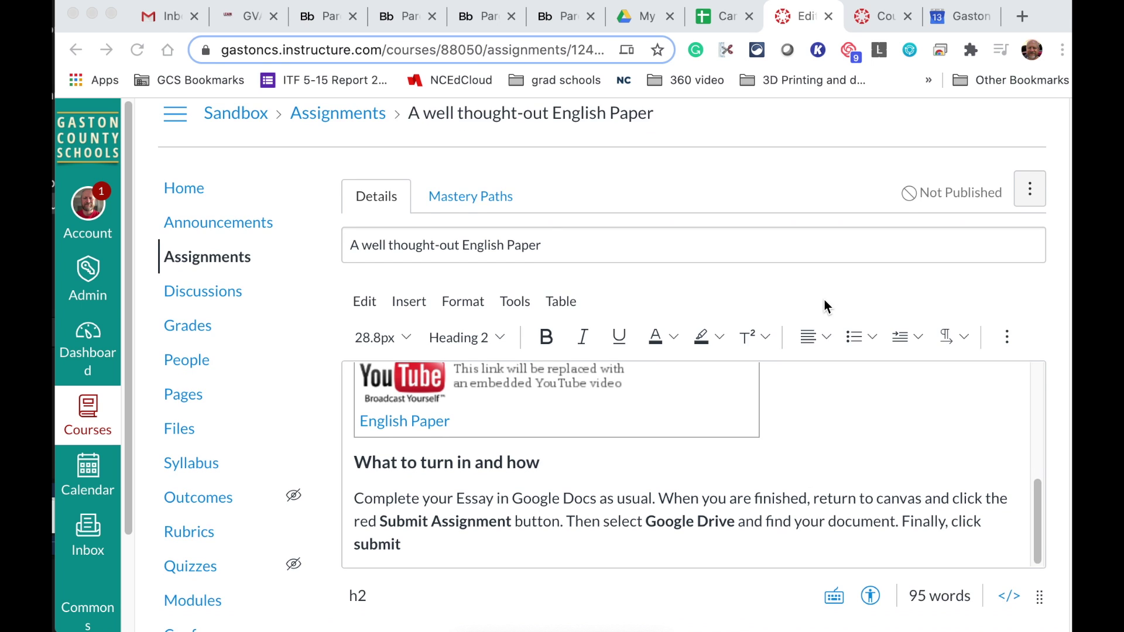
pyautogui.scroll(-1, 824, 300)
pyautogui.scroll(-5, 659, 418)
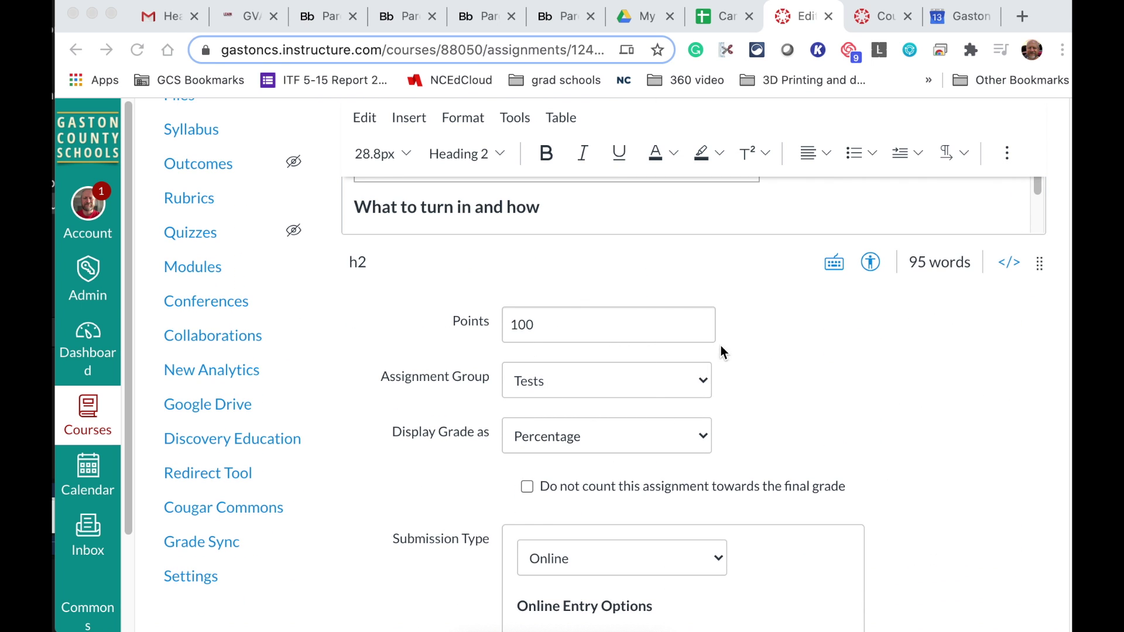
pyautogui.scroll(-12, 721, 351)
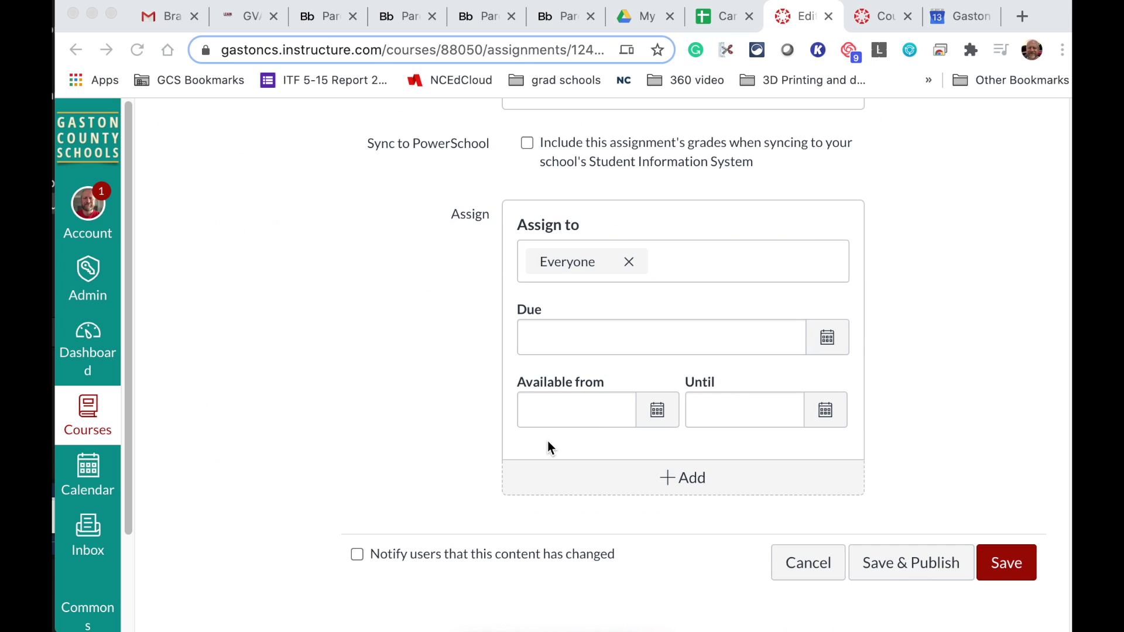
pyautogui.click(828, 338)
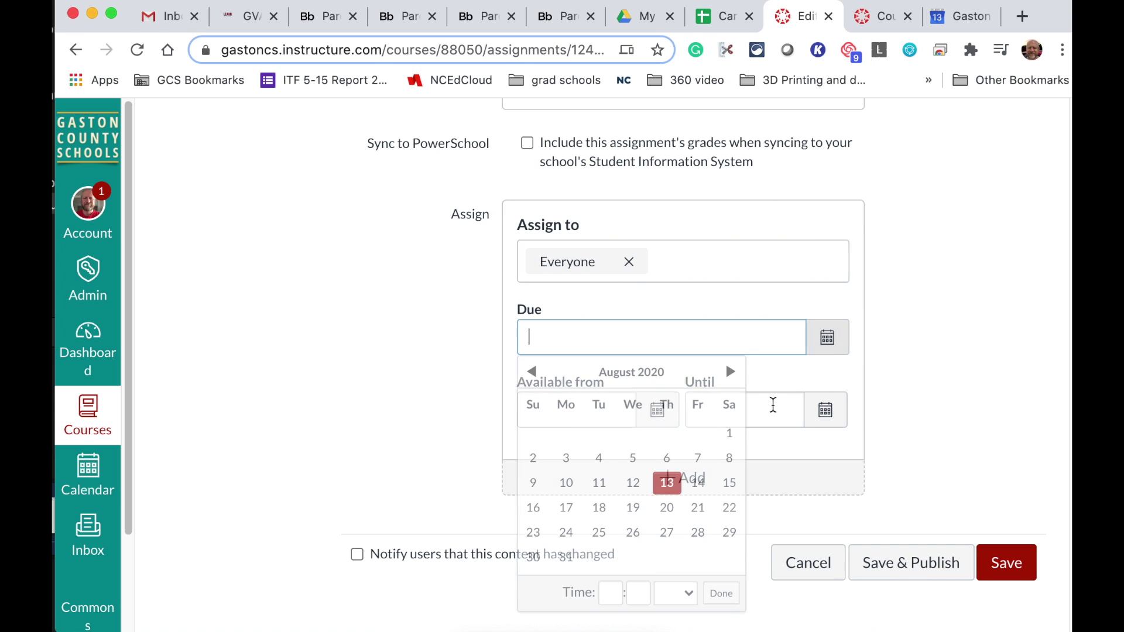
pyautogui.click(700, 533)
pyautogui.click(970, 283)
pyautogui.scroll(10, 970, 287)
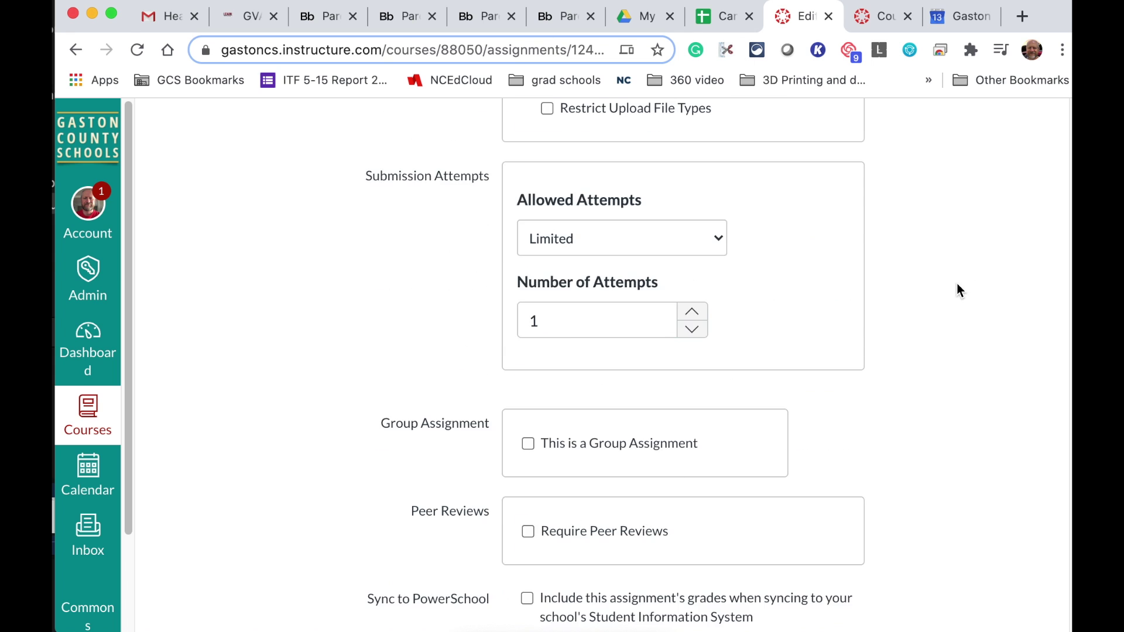
pyautogui.scroll(2, 868, 347)
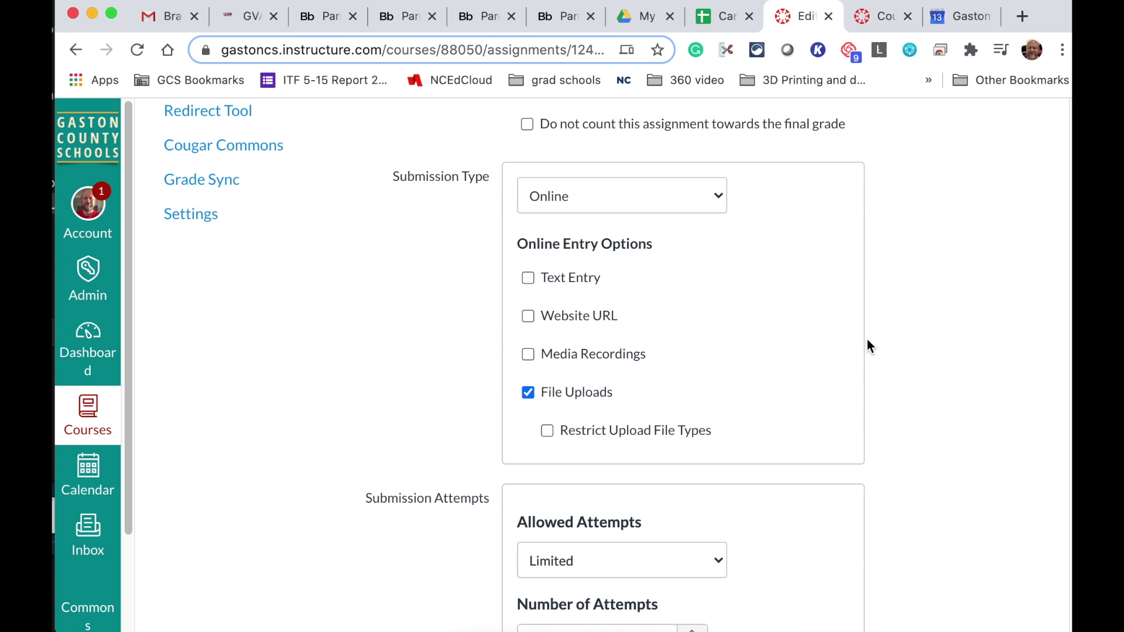
pyautogui.click(676, 214)
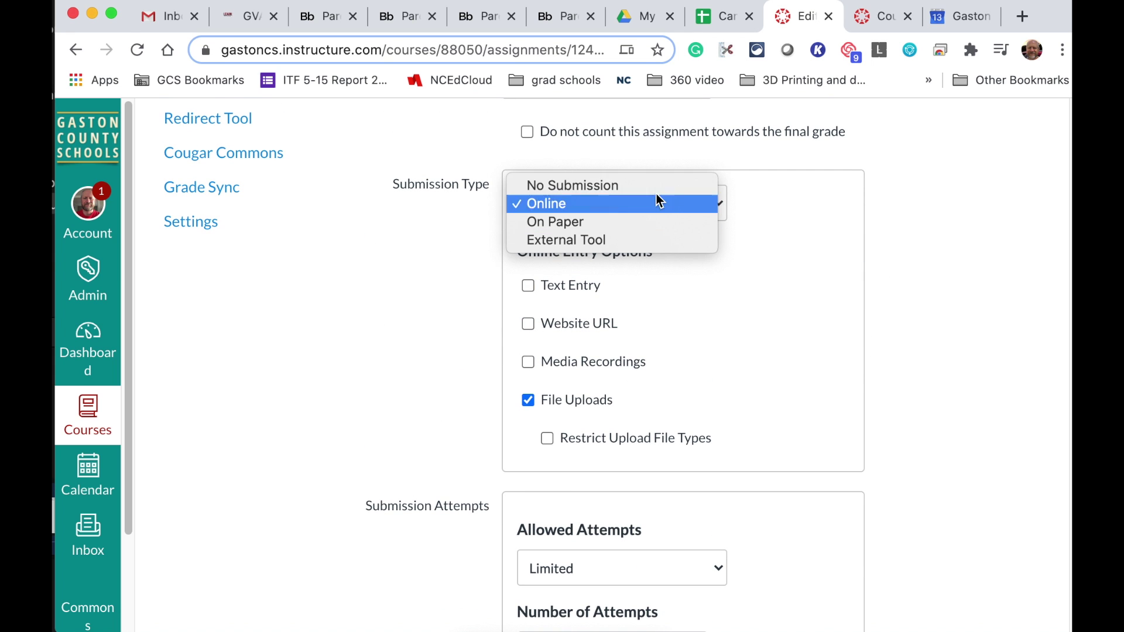
pyautogui.click(656, 183)
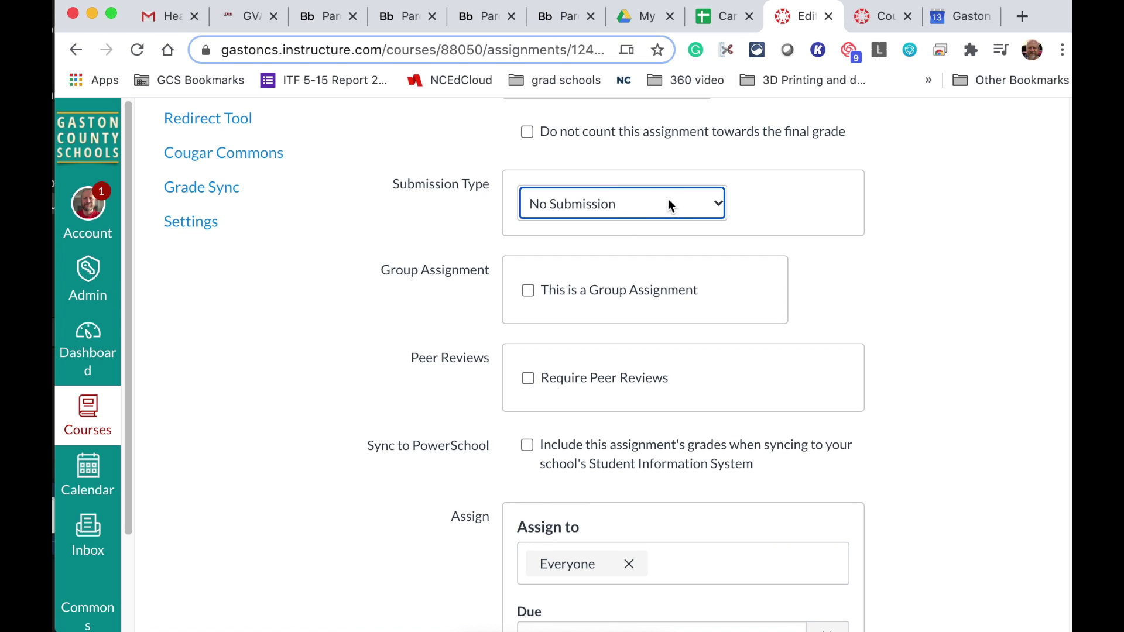
pyautogui.click(699, 209)
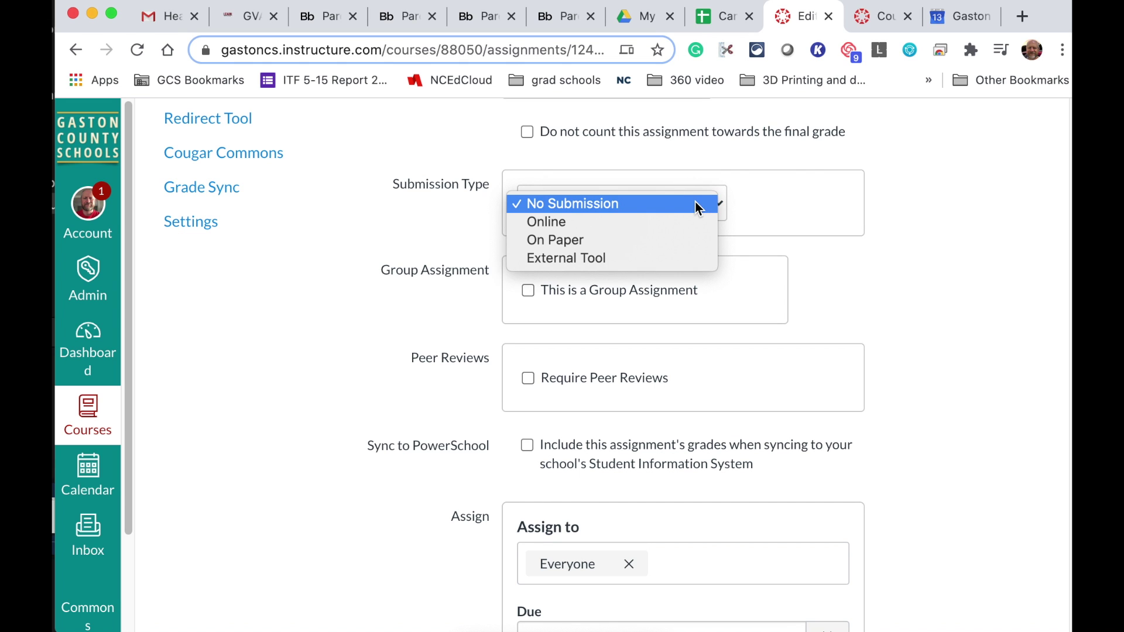
pyautogui.click(589, 224)
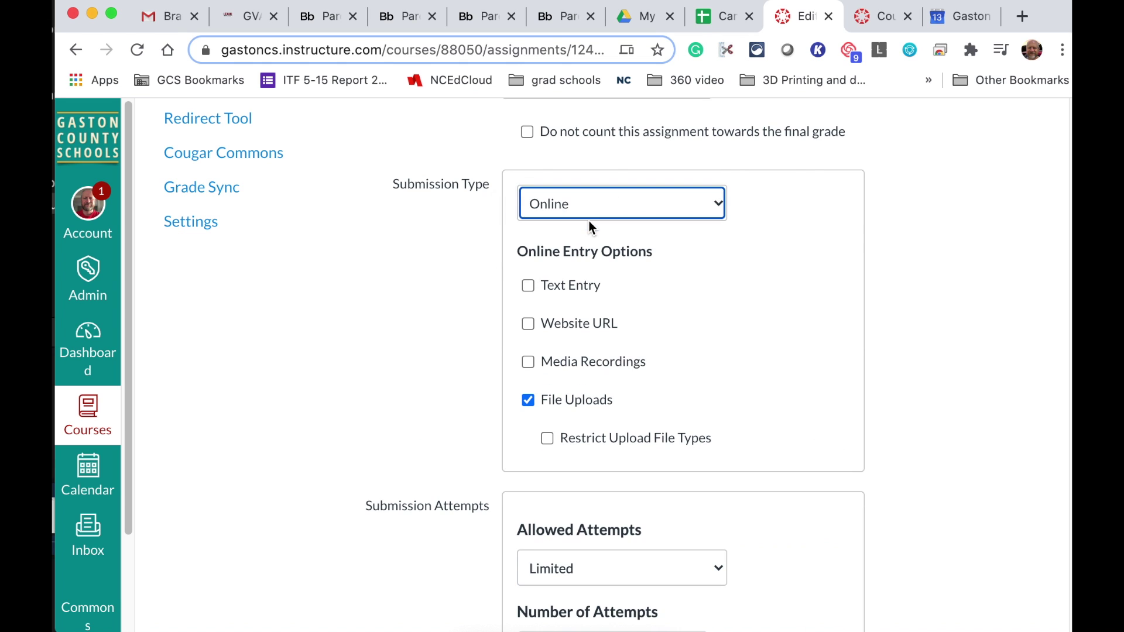
pyautogui.click(532, 404)
pyautogui.click(532, 404)
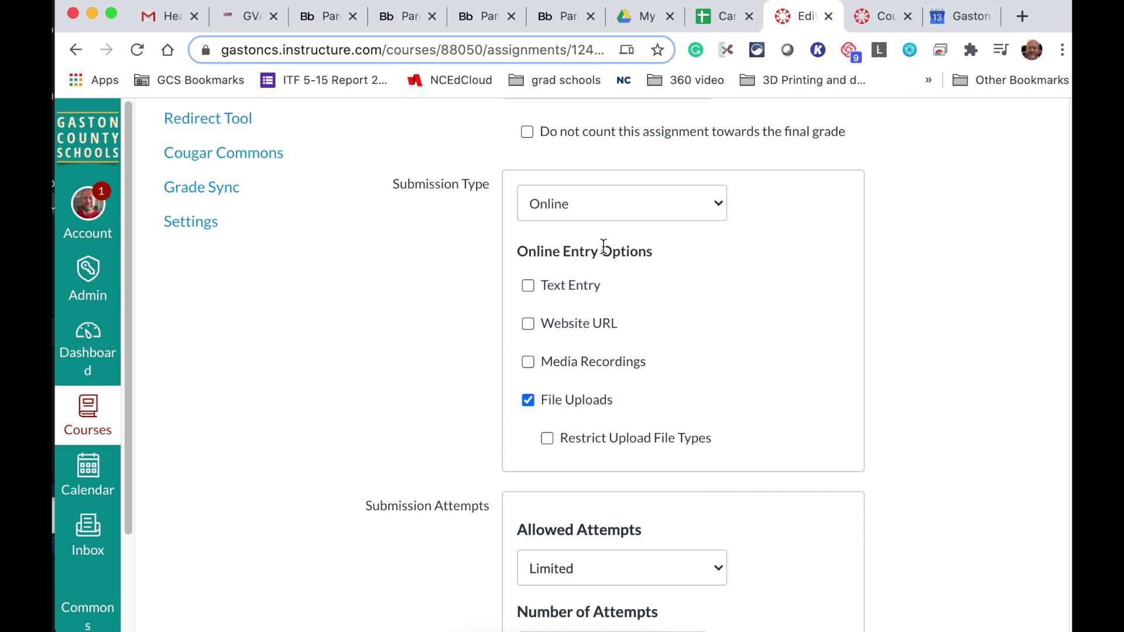
pyautogui.scroll(-10, 985, 360)
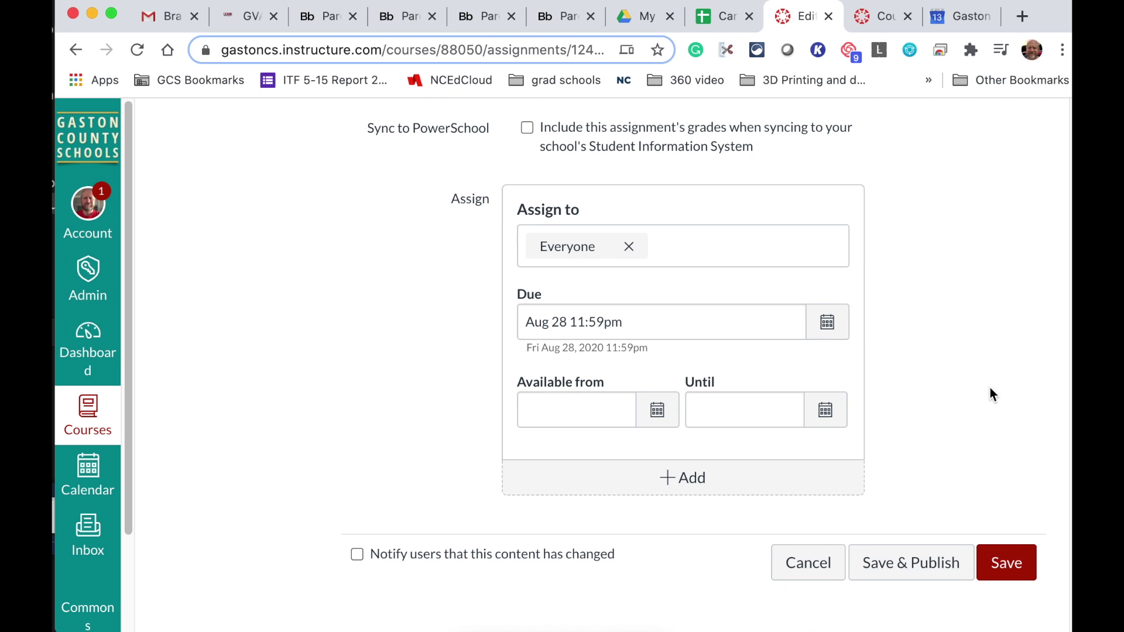
# Save the English Paper assignment settings and publish the assignment.
pyautogui.click(1015, 559)
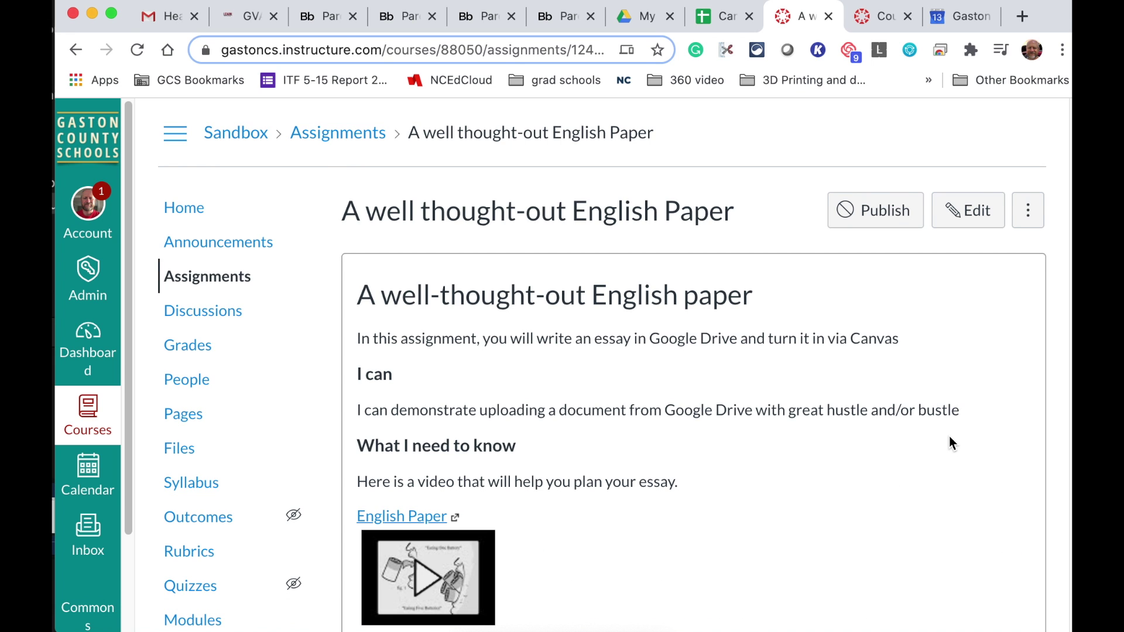
pyautogui.click(890, 206)
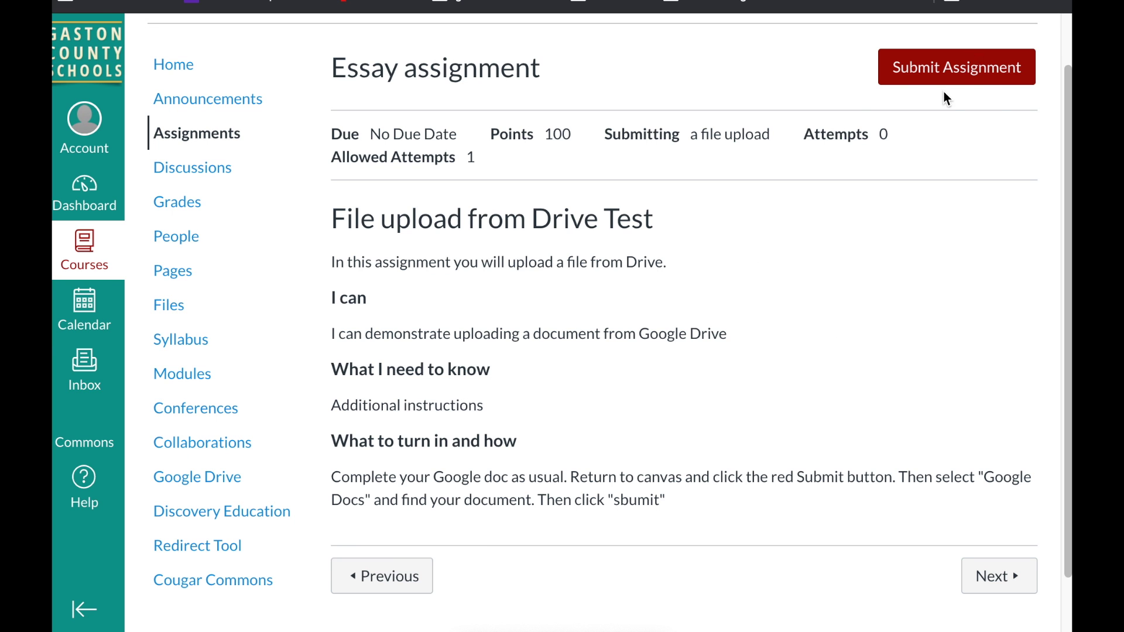
# Start an Essay submission and choose the Google Drive submission option.
pyautogui.click(947, 69)
pyautogui.scroll(-3, 629, 313)
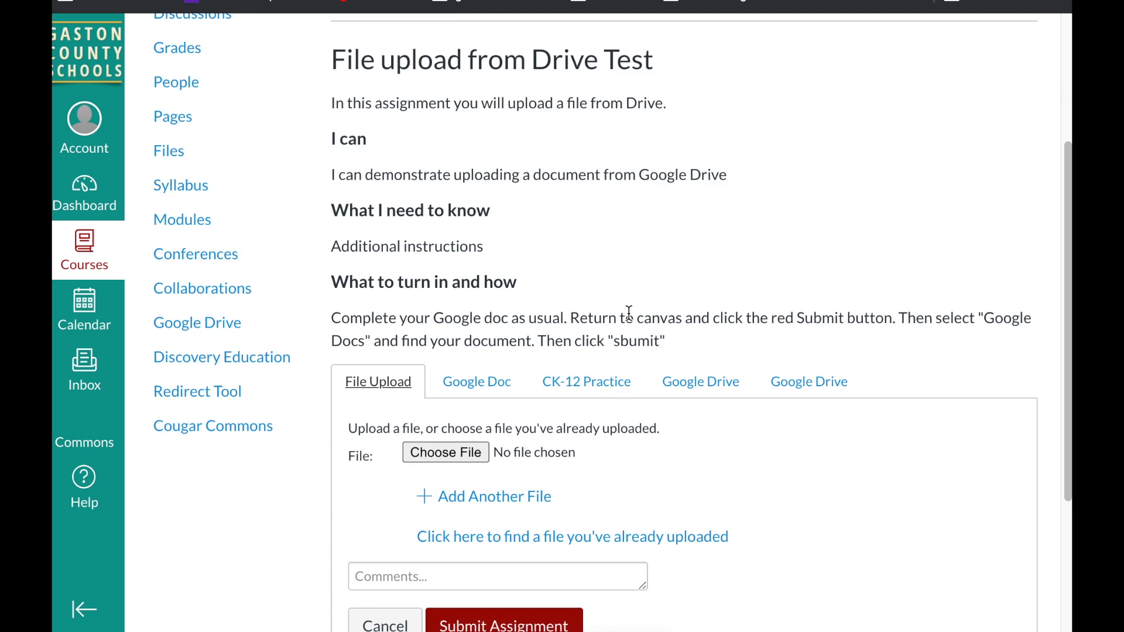
pyautogui.scroll(-3, 629, 314)
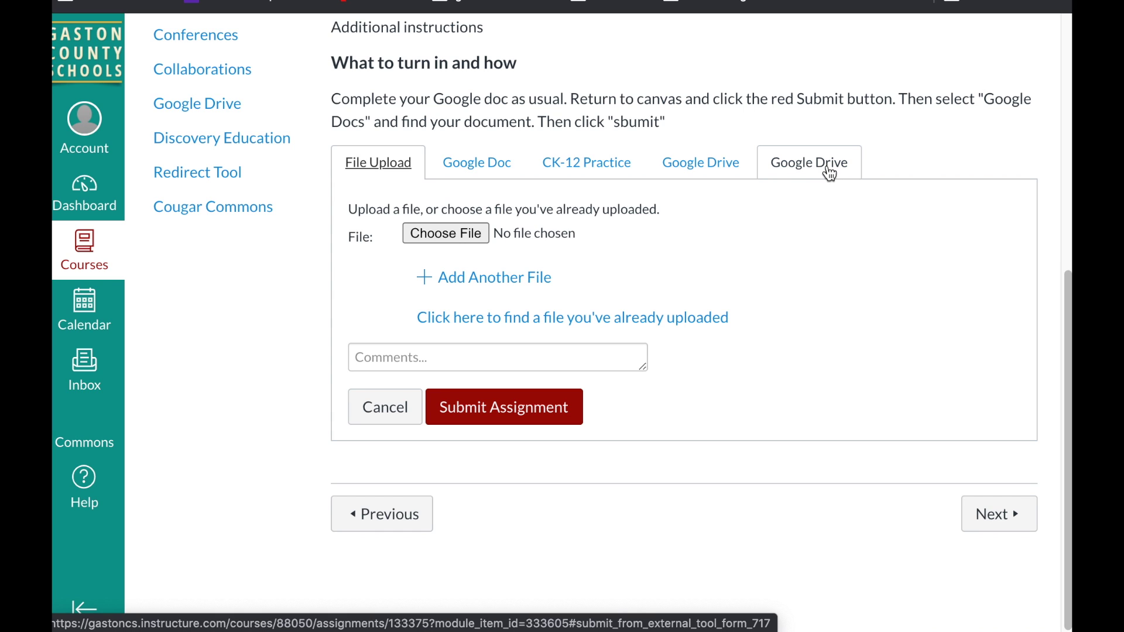
pyautogui.click(807, 169)
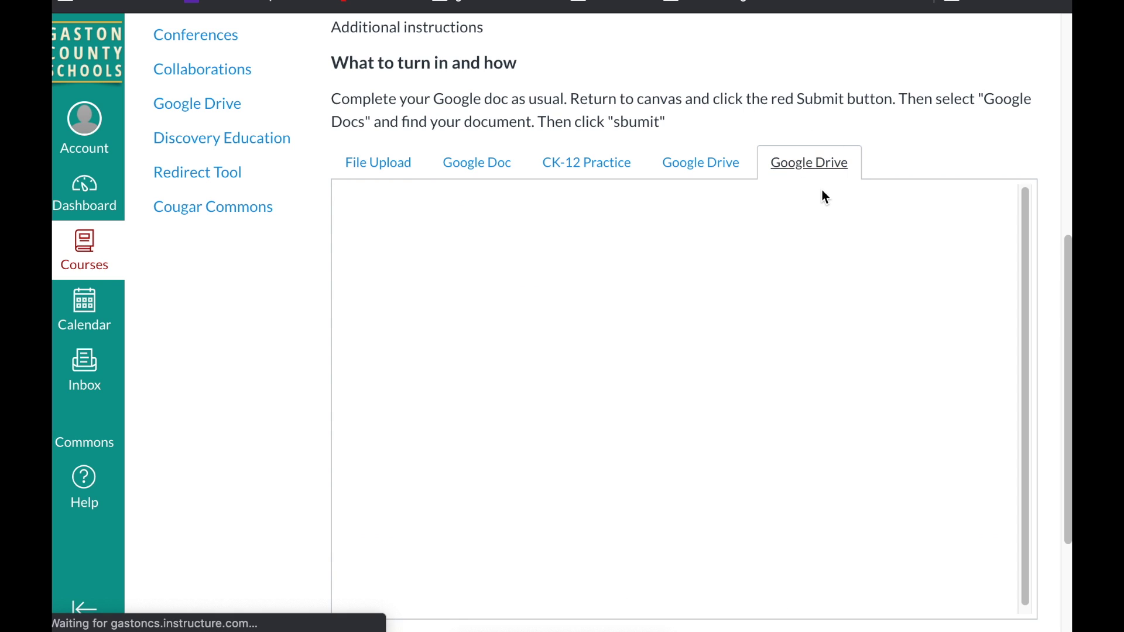
pyautogui.scroll(-1, 975, 135)
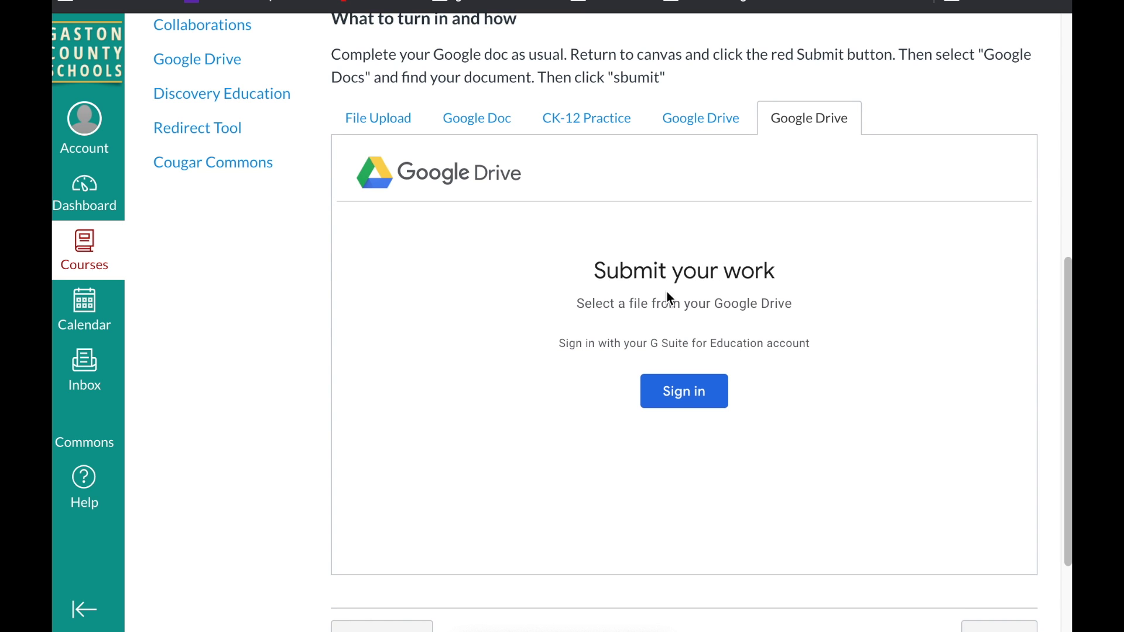
# Sign in to Google Drive with the school Google account.
pyautogui.click(685, 391)
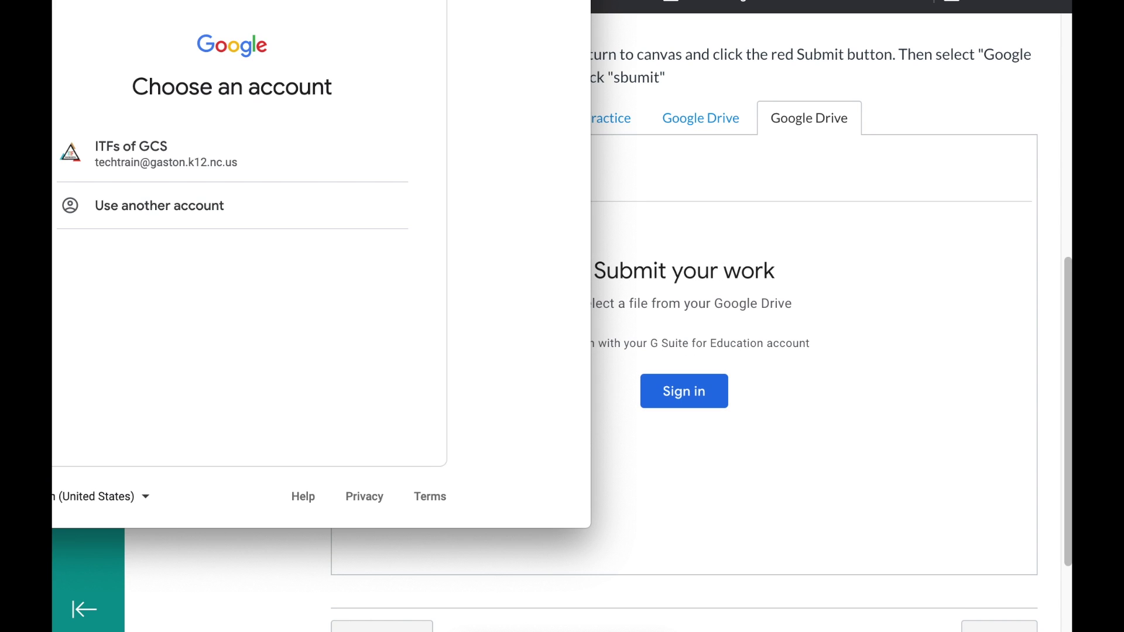
pyautogui.moveTo(398, 2); pyautogui.dragTo(736, 50)
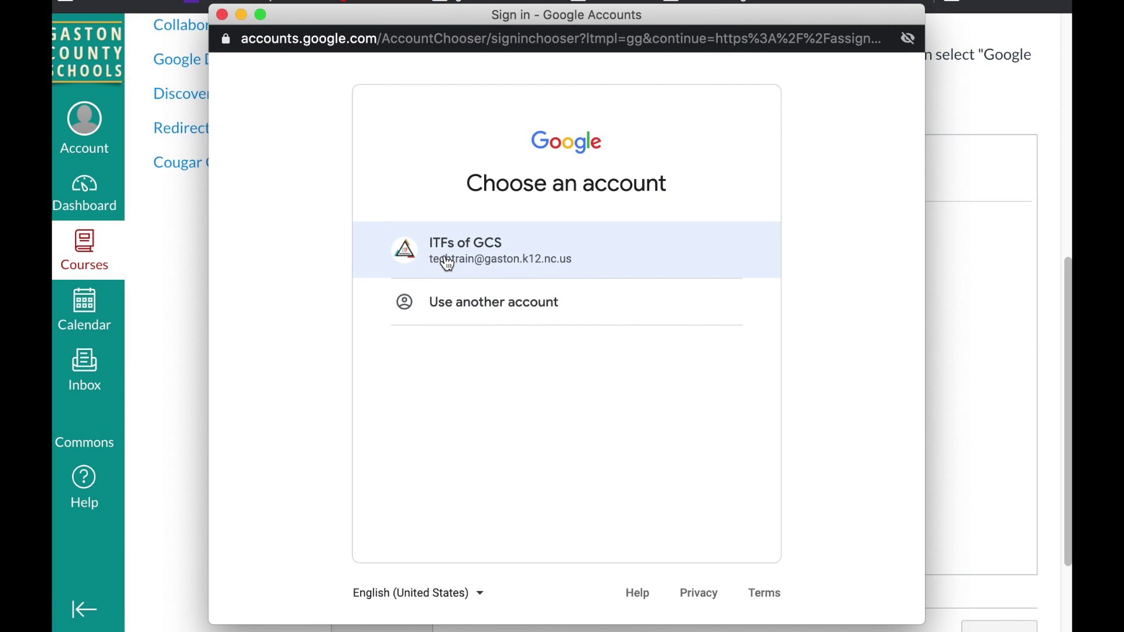
pyautogui.click(706, 269)
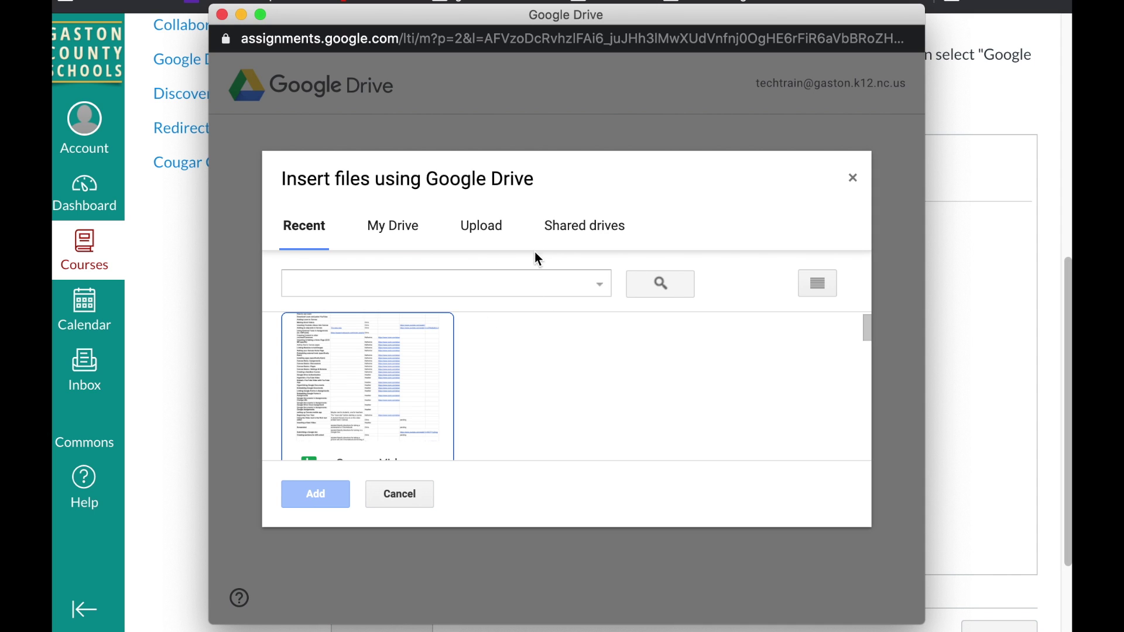
# Add the 'A well thought-out English Paper' Google Doc from Yesterday's recent files.
pyautogui.scroll(-1, 575, 347)
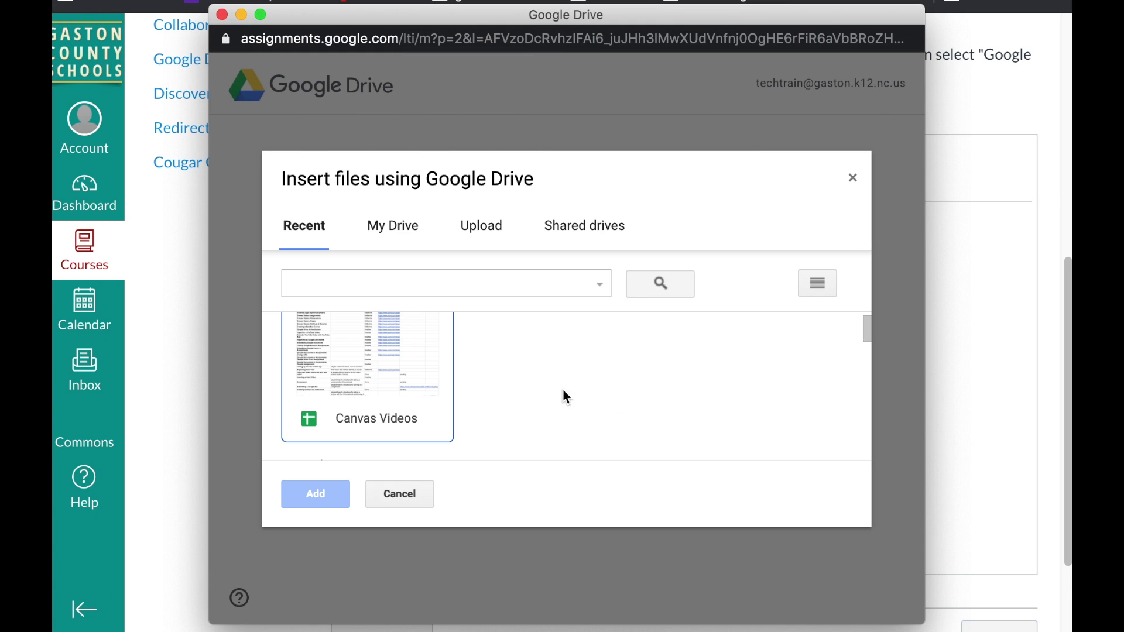
pyautogui.scroll(-1, 623, 378)
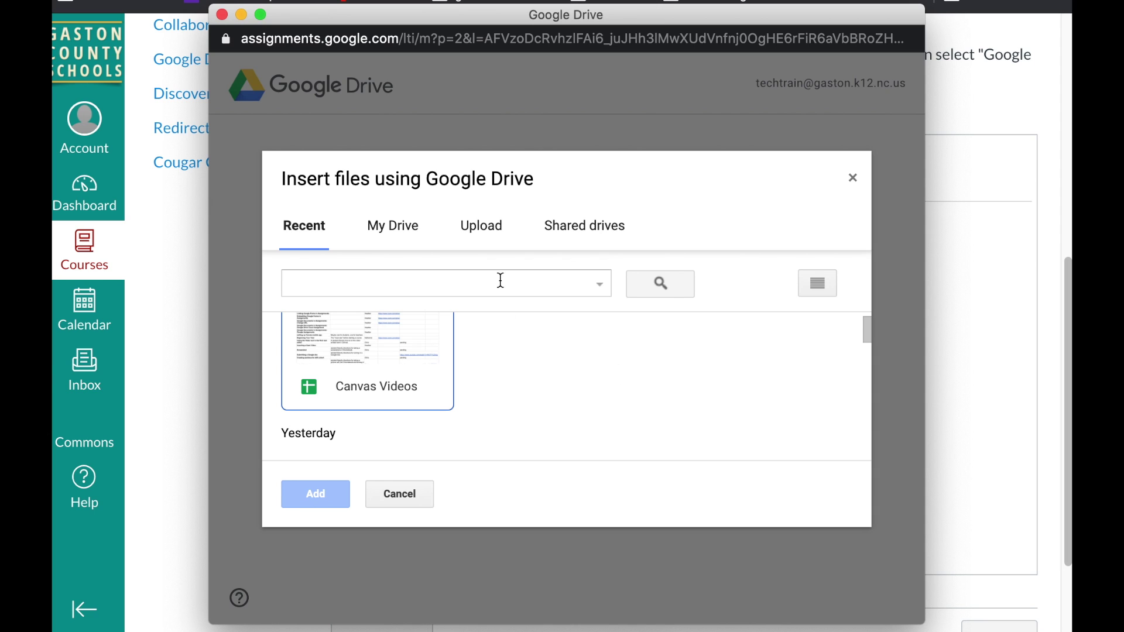
pyautogui.scroll(-1, 550, 382)
pyautogui.scroll(-3, 550, 382)
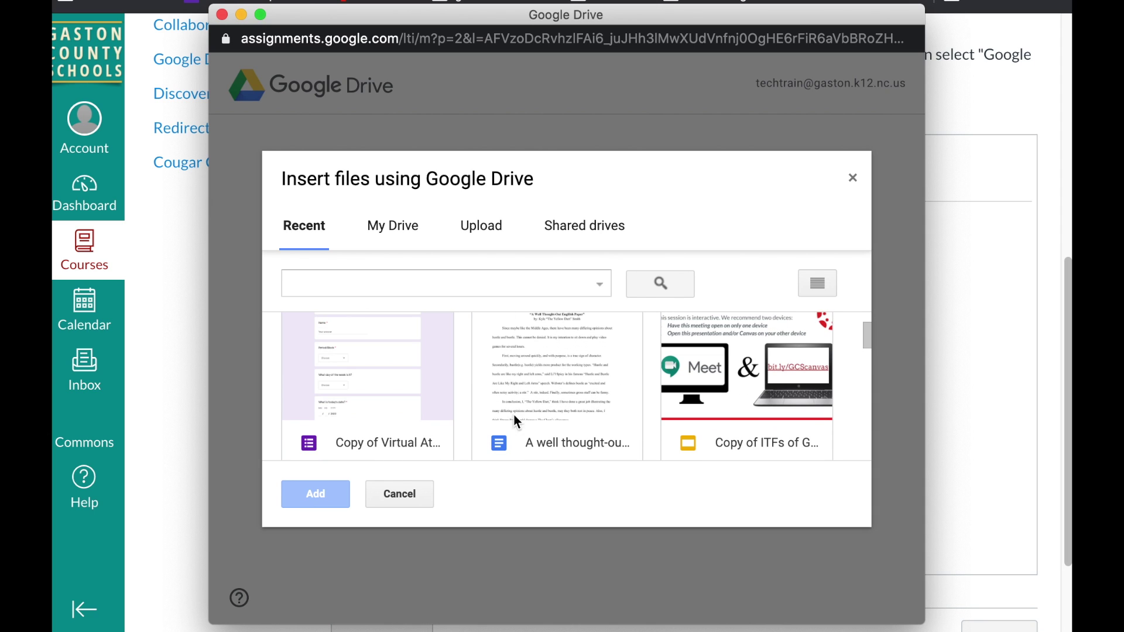
pyautogui.click(582, 383)
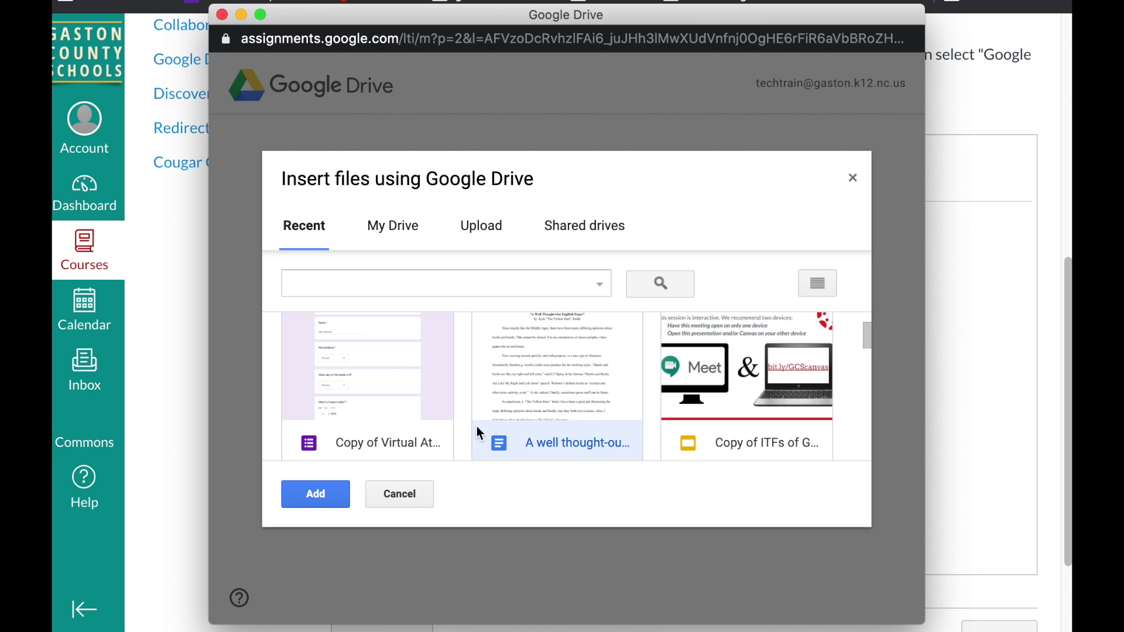
pyautogui.click(309, 495)
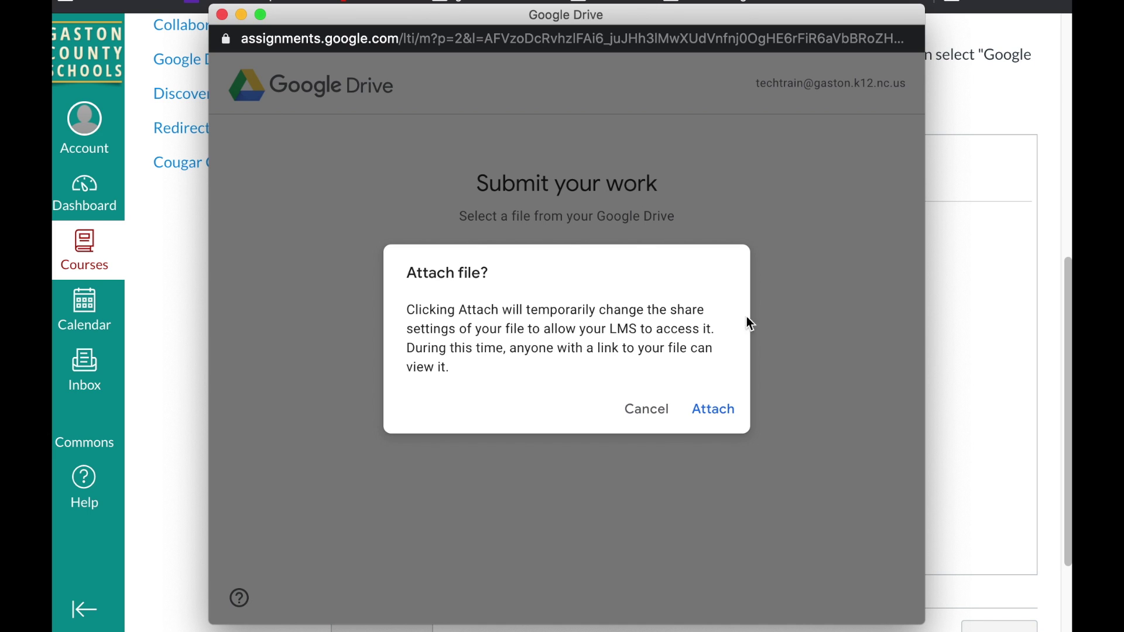
# Attach the paper, add the comment 'This was fun!', and submit the assignment.
pyautogui.click(725, 405)
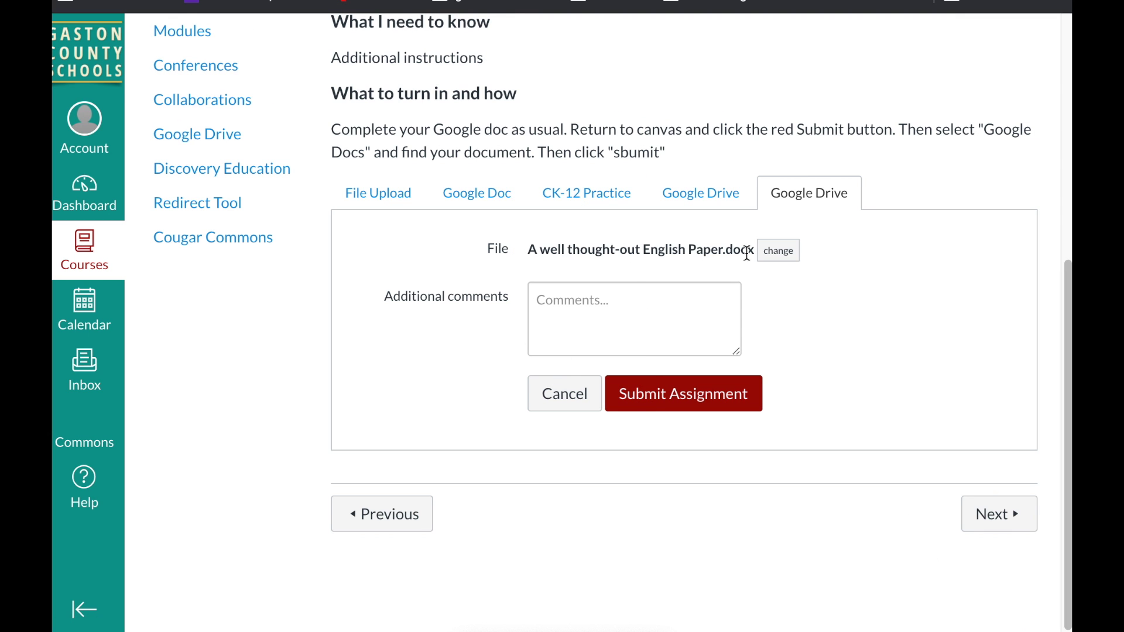
pyautogui.click(641, 302)
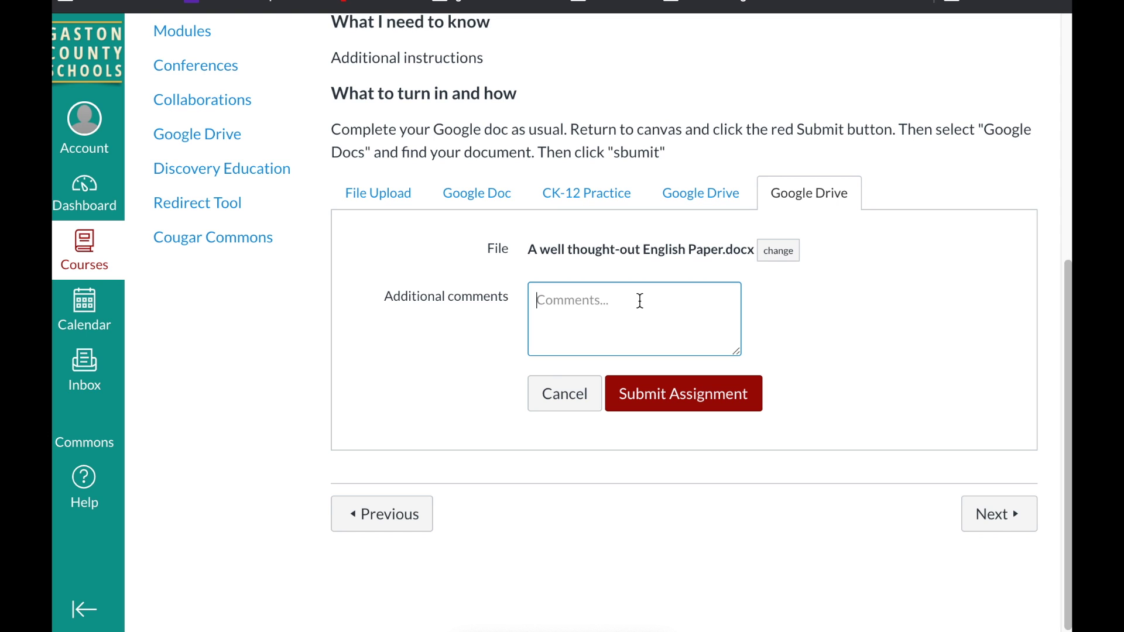
pyautogui.write('This was fun!')
pyautogui.click(732, 393)
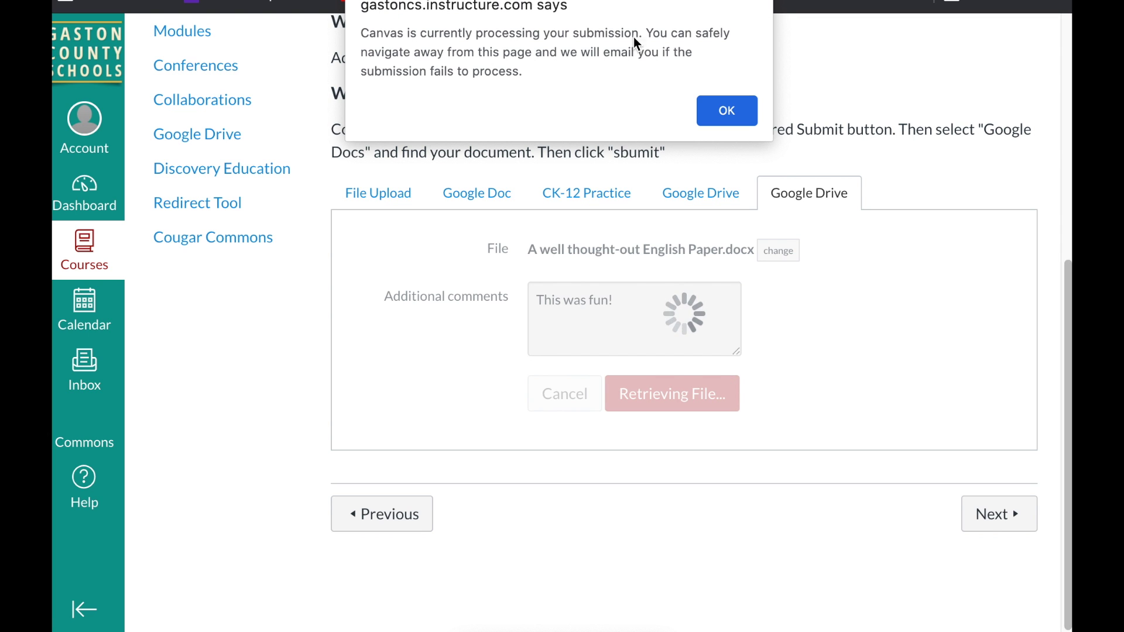
# Dismiss the processing notice and review the Submitted! details and comment.
pyautogui.click(744, 112)
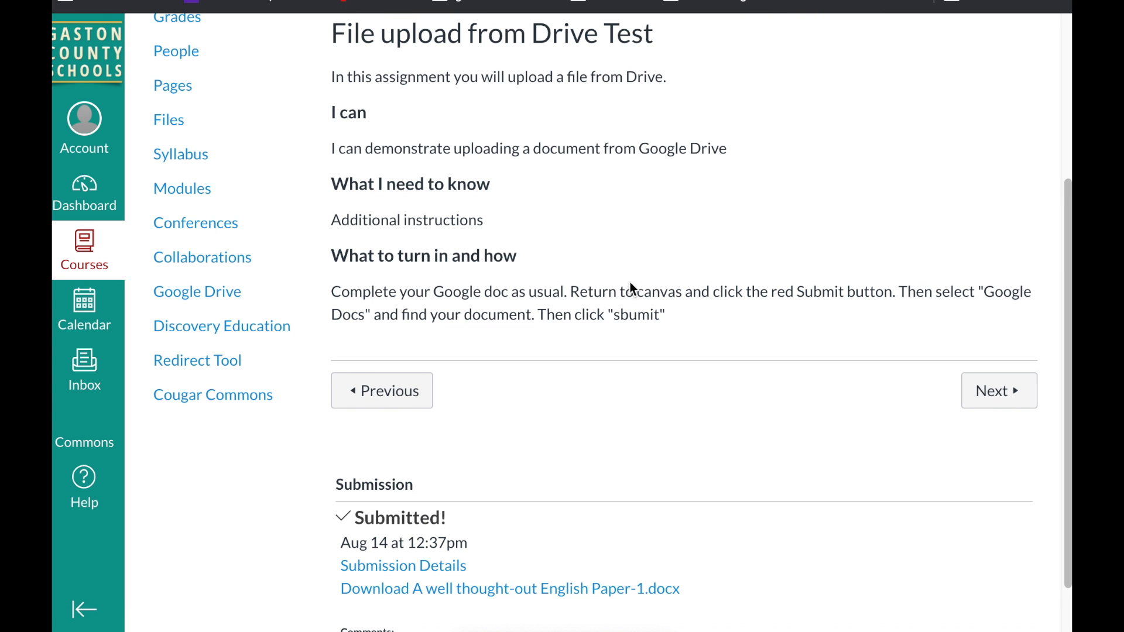
pyautogui.scroll(-1, 591, 400)
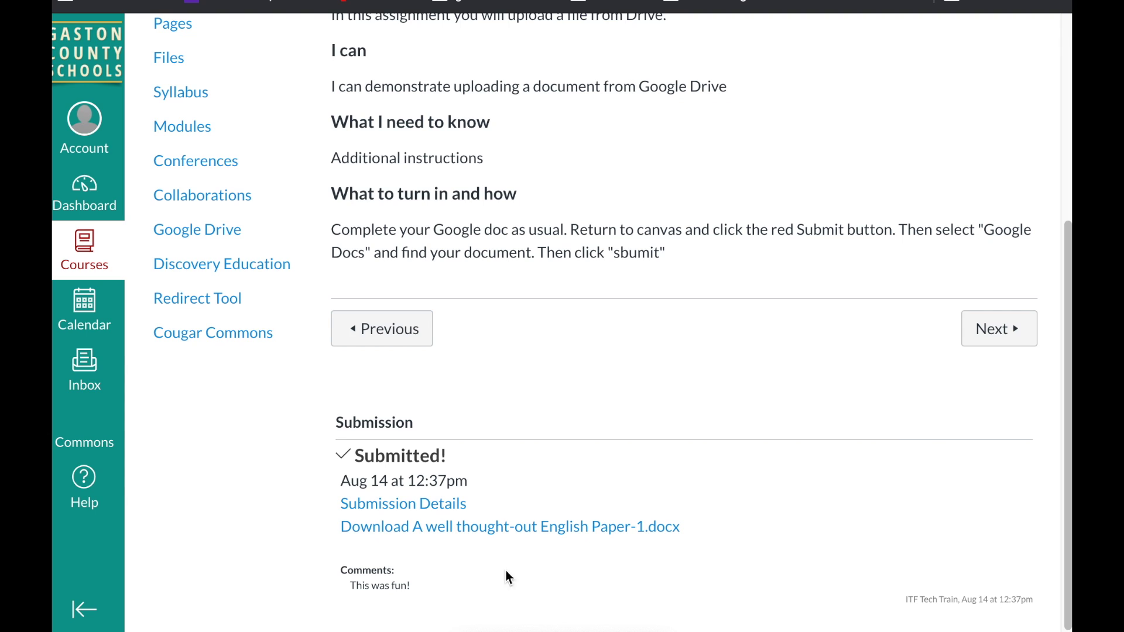